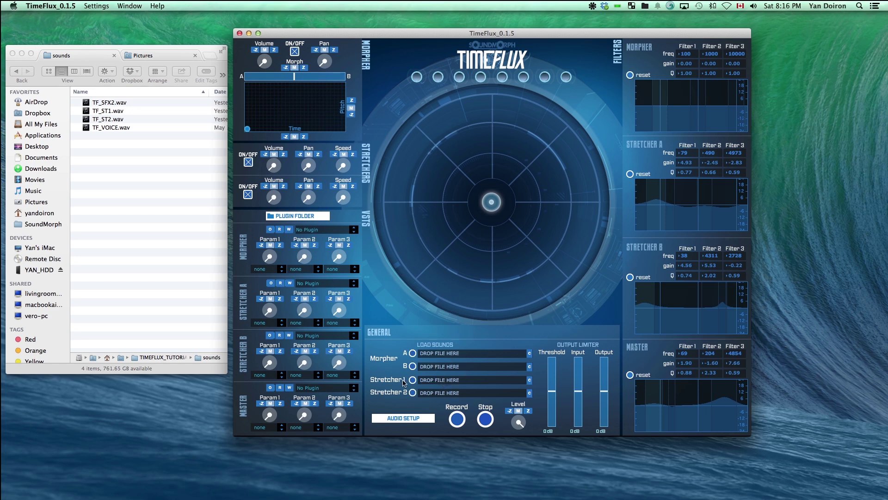
- Audition the built-in presets 1 through 8 in turn
click(417, 77)
click(439, 78)
click(460, 78)
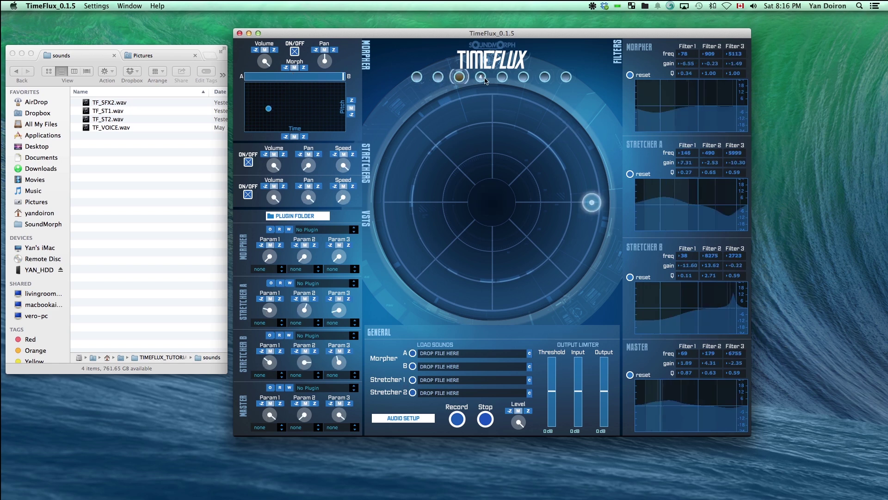
click(481, 78)
click(502, 78)
click(524, 78)
click(545, 78)
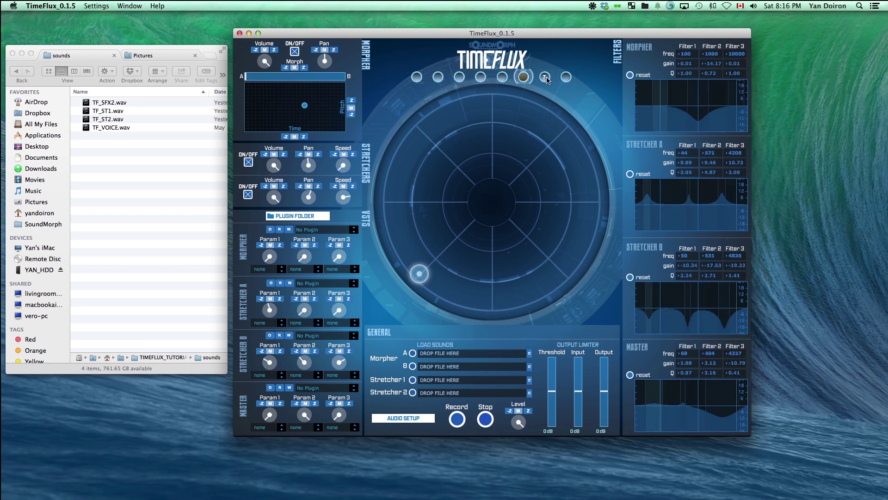
click(566, 78)
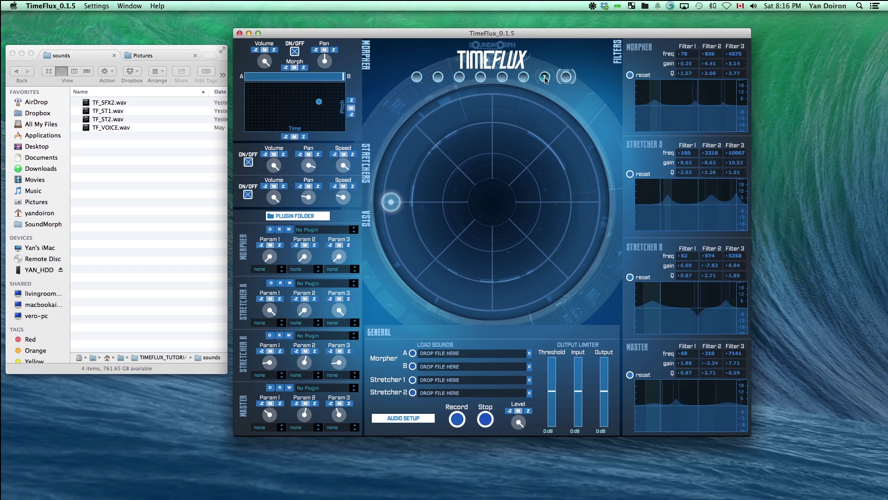
- Step back through presets 7 to 3, then sweep the morph point up-left across the pad
click(545, 78)
click(523, 78)
click(502, 77)
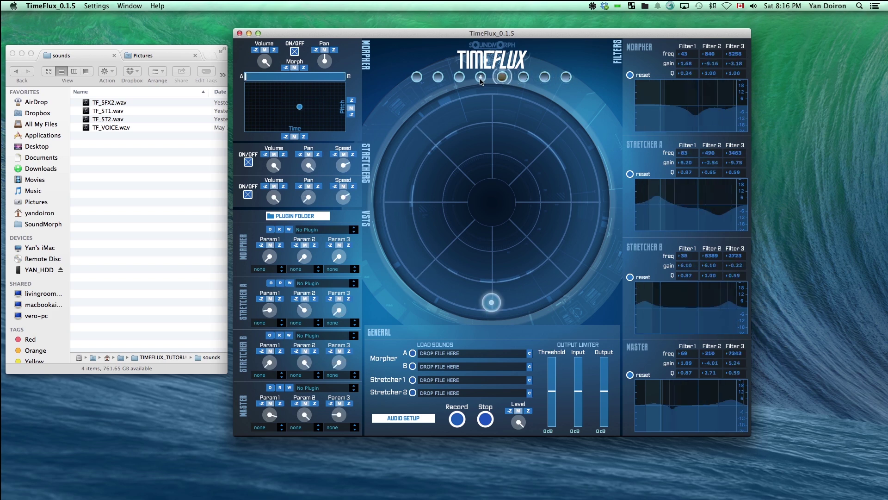
click(481, 77)
click(458, 78)
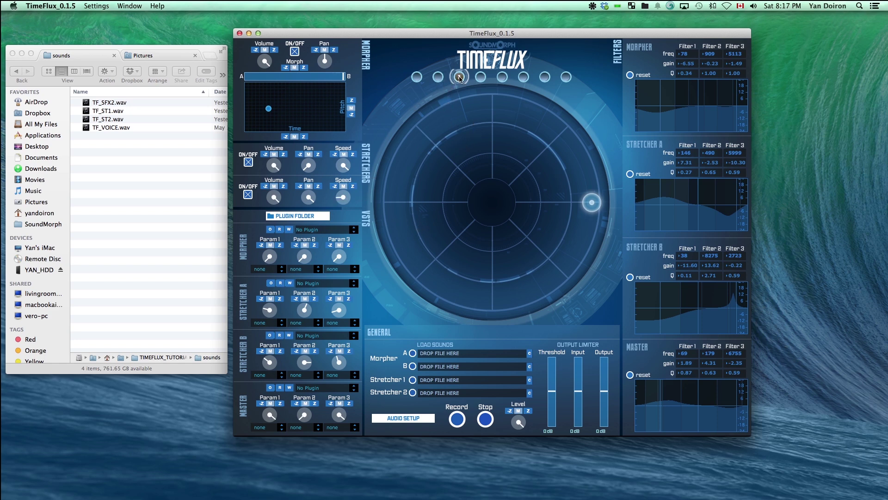
drag(543, 154, 461, 267)
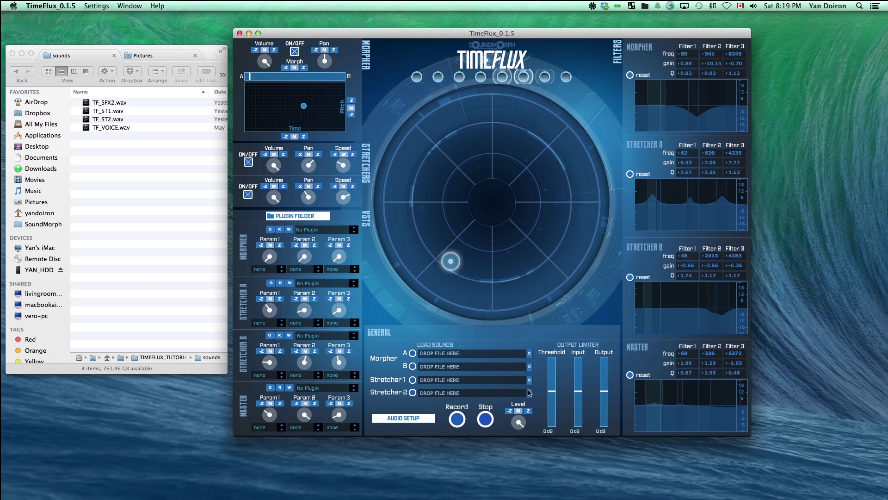
- Drop TF_VOICE.wav into Morpher A, move the analysis window aside, and nudge the voice point right
drag(100, 129, 428, 353)
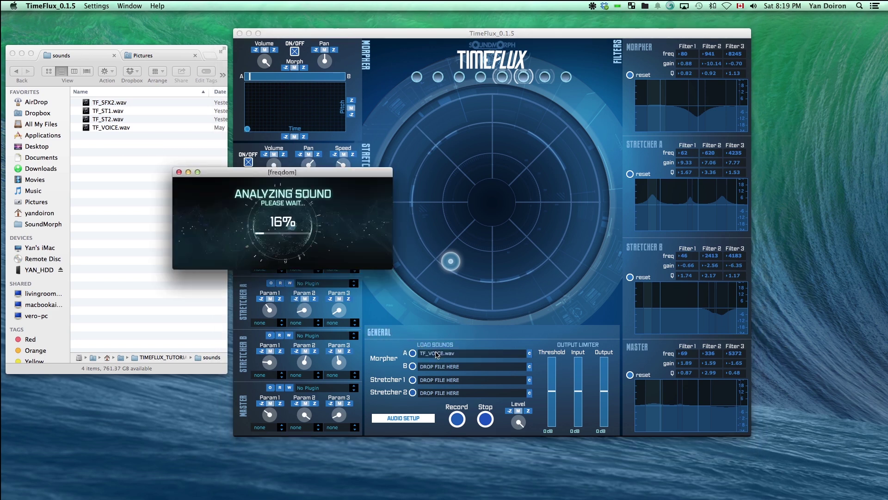
drag(325, 175, 442, 175)
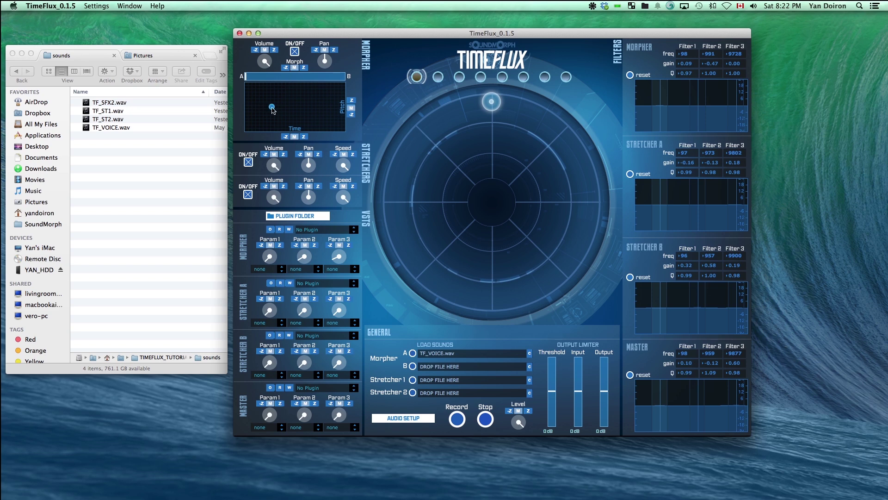
drag(272, 107, 274, 106)
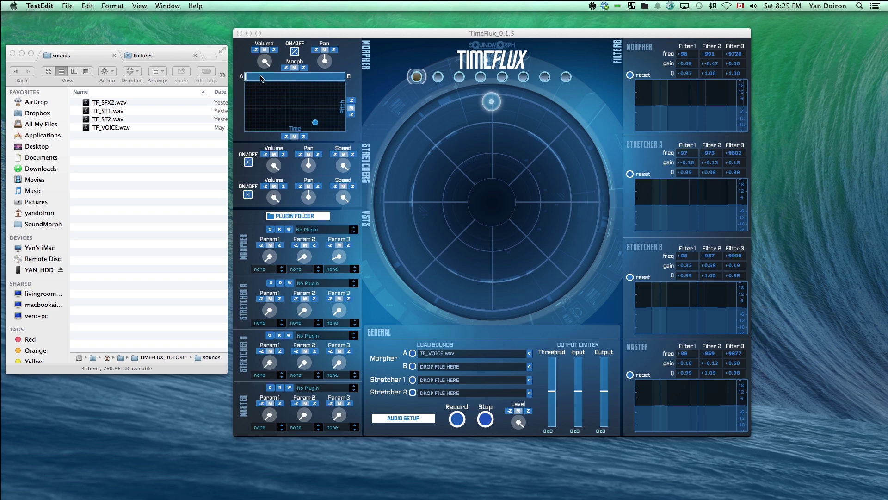
- Blend the A–B morph toward B, shift the time/pitch point, recall preset 1, and reposition the morph point
click(250, 78)
drag(250, 79, 280, 77)
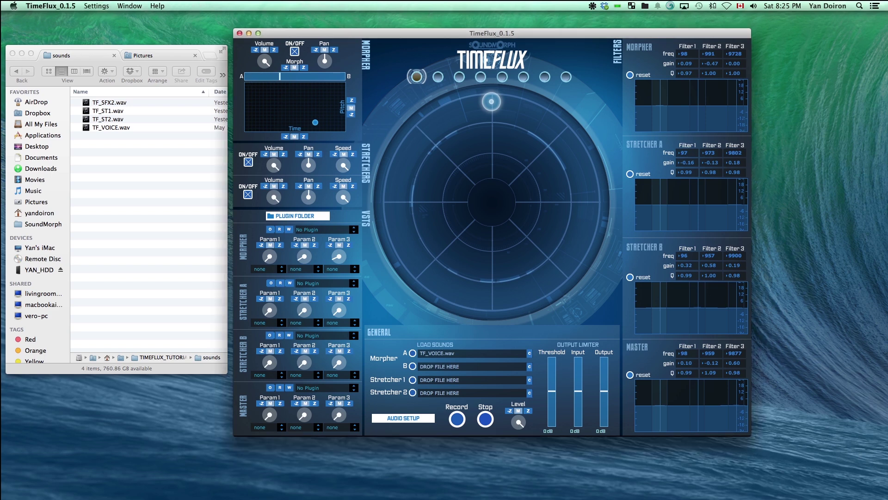
drag(285, 113, 343, 77)
click(419, 82)
drag(491, 102, 458, 87)
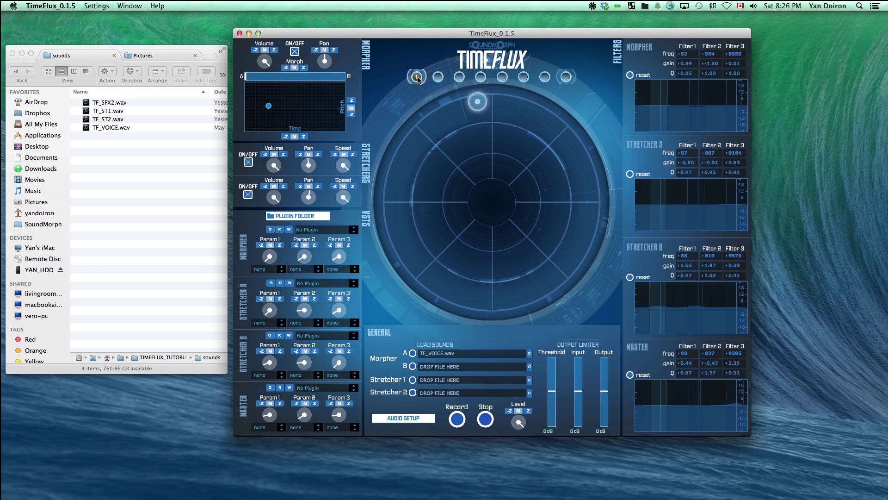
- Try presets 1, 2 and 3, shifting the time point and morph back toward A
click(417, 78)
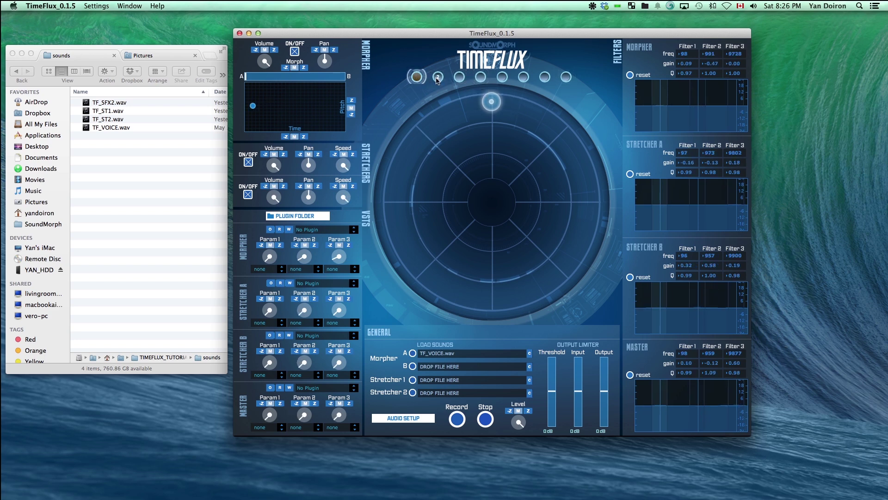
click(437, 77)
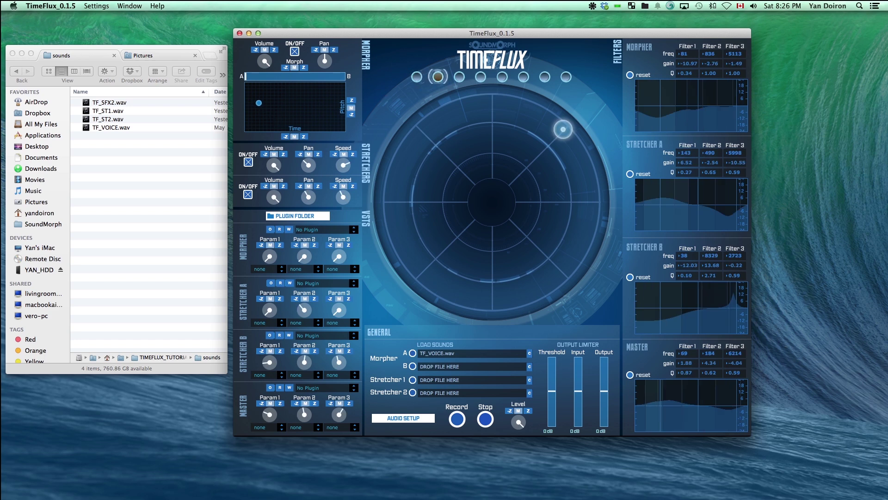
click(459, 77)
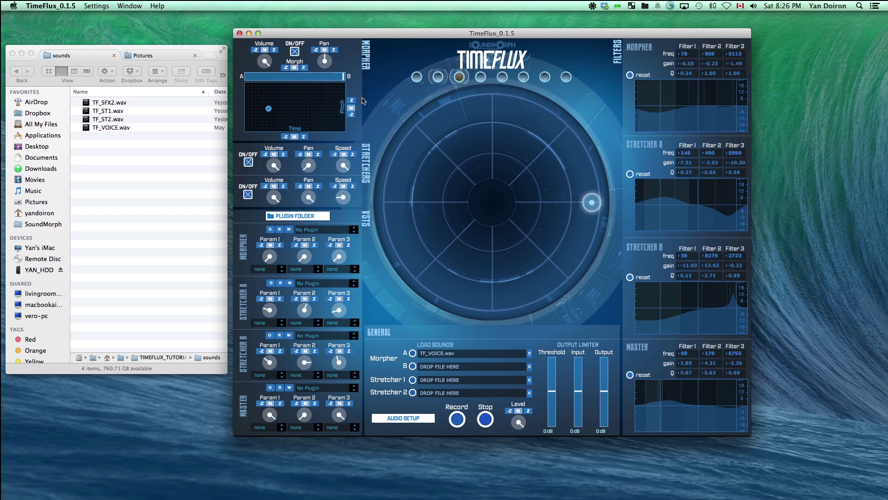
mouse_move(279, 104)
mouse_down()
mouse_move(253, 106)
mouse_move(270, 105)
mouse_up()
- Try presets 6, 7 and 8, nudging the time/pitch point and sweeping the morph point lower right
click(523, 77)
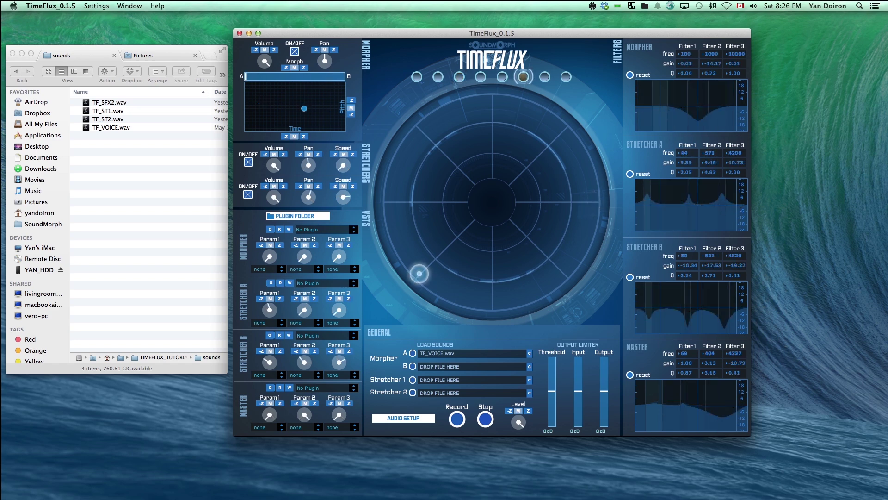
click(545, 78)
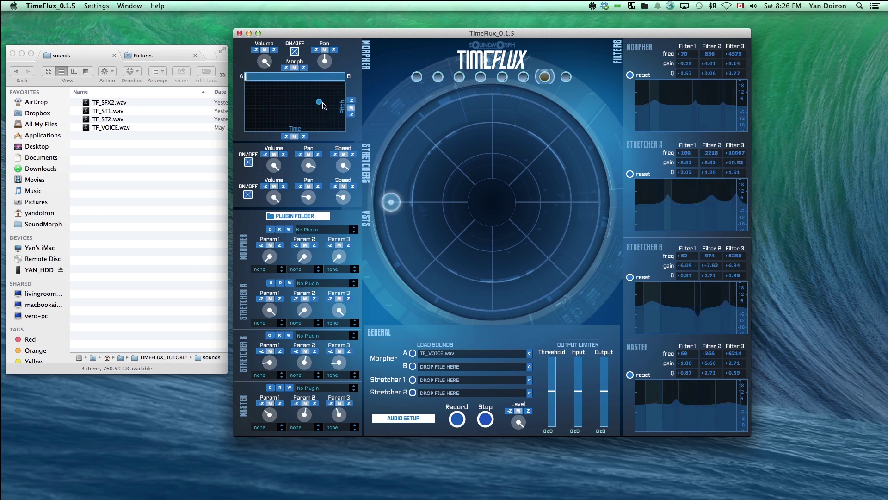
drag(323, 106, 322, 108)
click(565, 77)
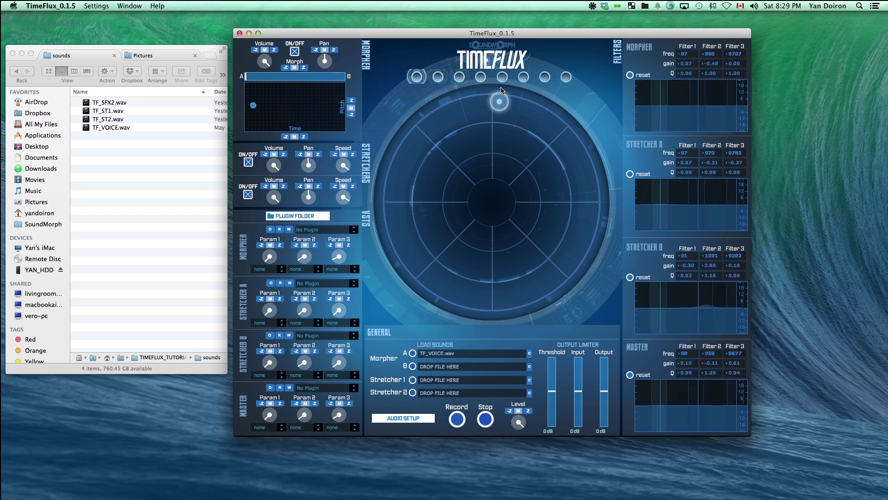
mouse_move(501, 91)
mouse_down()
mouse_move(538, 100)
mouse_move(572, 136)
mouse_move(594, 178)
mouse_move(597, 250)
mouse_move(542, 296)
mouse_move(505, 305)
mouse_move(421, 283)
mouse_move(396, 223)
mouse_move(408, 138)
mouse_move(395, 233)
mouse_move(439, 313)
mouse_move(523, 300)
mouse_move(623, 232)
mouse_move(588, 121)
mouse_move(548, 104)
mouse_move(457, 98)
mouse_move(453, 138)
mouse_move(481, 163)
mouse_move(491, 103)
mouse_up()
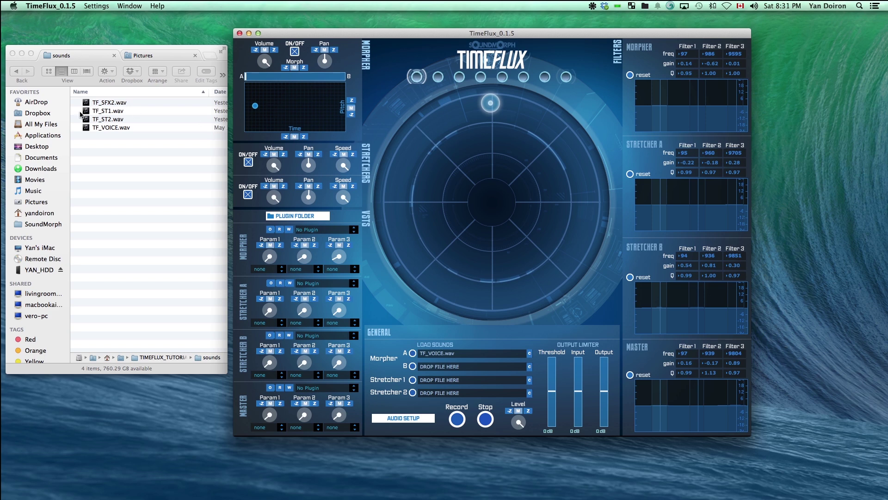
- Load TF_SFX2.wav as the Morpher B sound and recall presets 1 and 3
drag(109, 102, 456, 367)
click(418, 77)
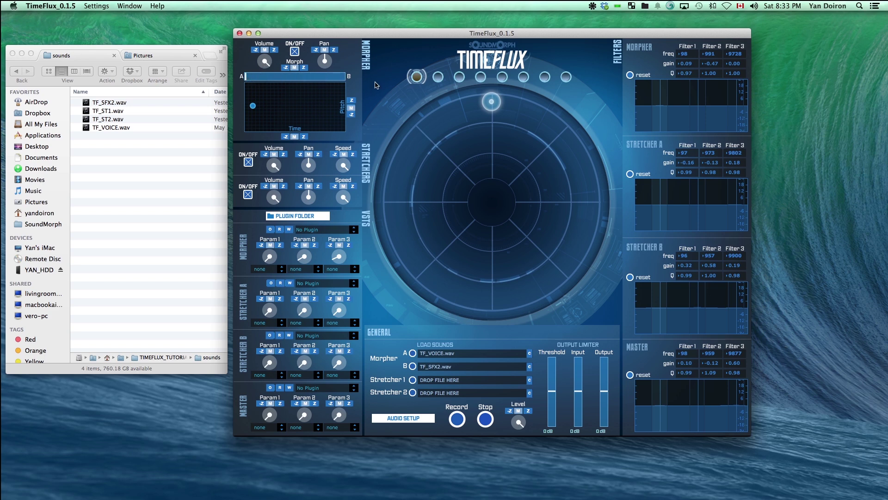
click(459, 77)
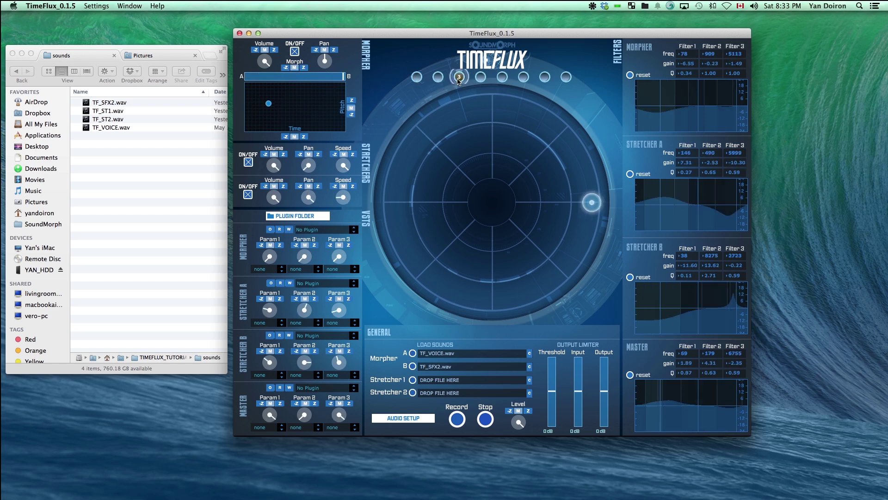
- Switch to preset 6, push the morph balance fully to B, and sweep the morph point right
click(523, 77)
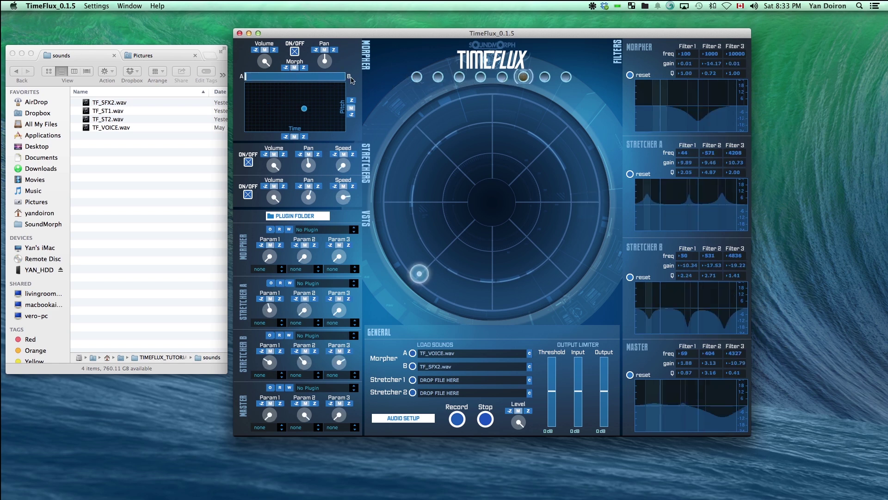
drag(352, 80, 344, 76)
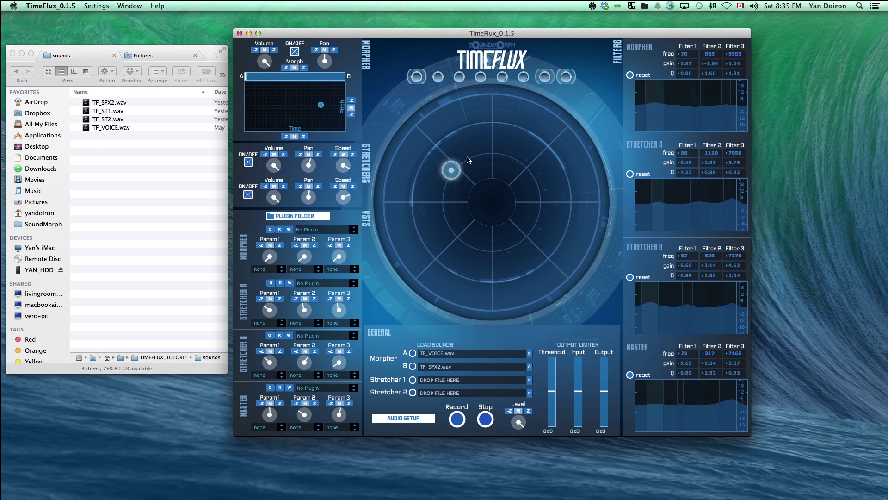
drag(467, 159, 597, 207)
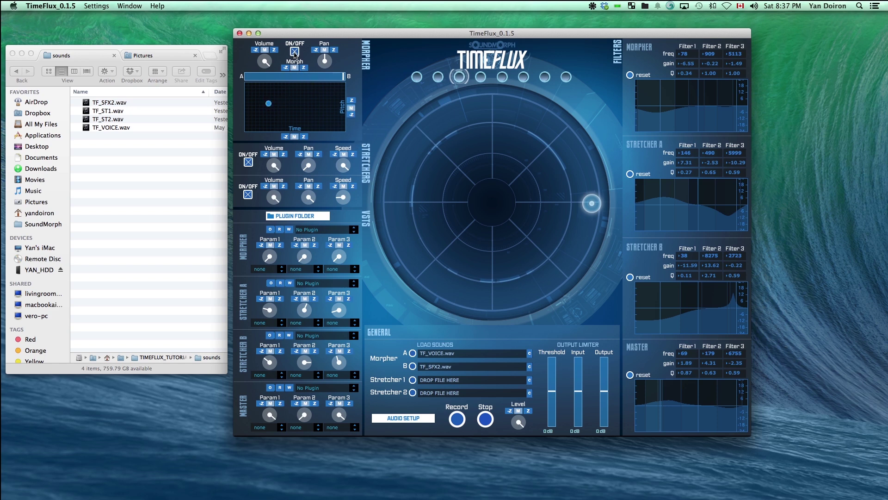
- Load TF_ST1.wav into Stretcher 1 and move the morph point to the top of the pad
drag(108, 111, 457, 381)
drag(591, 203, 489, 89)
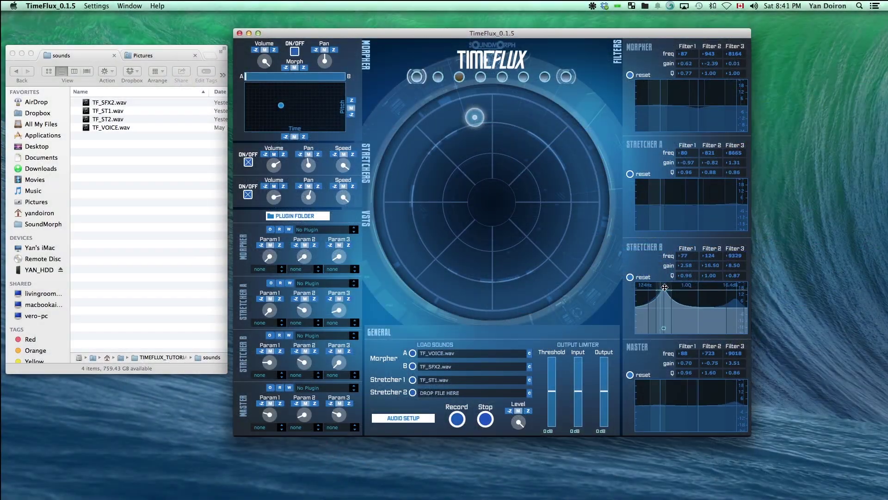
- Load TF_ST2.wav into Stretcher 2 and pull Stretcher B's Filter 2 down to 342 with lower gain
drag(665, 288, 701, 313)
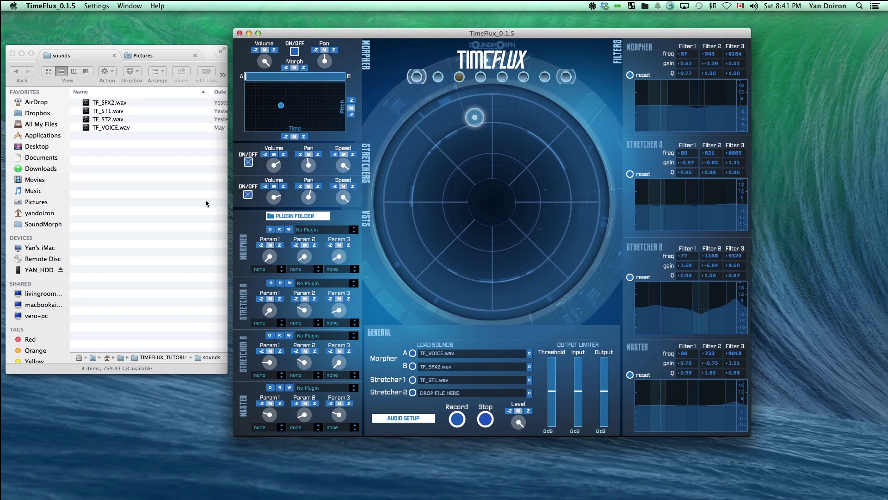
drag(140, 158, 474, 386)
drag(699, 311, 680, 318)
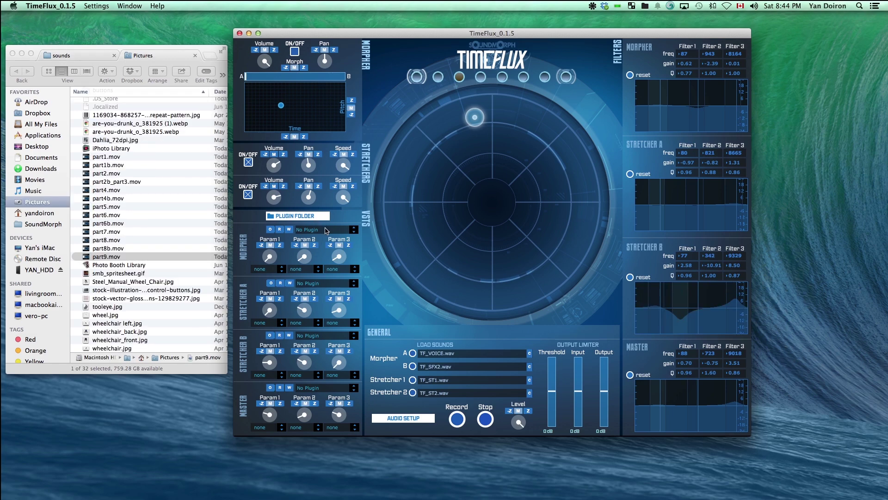
click(325, 230)
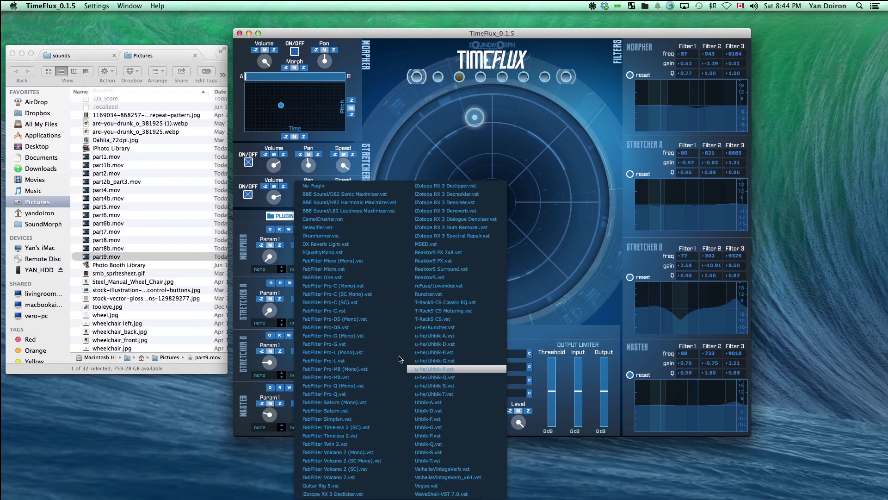
- Load Uhbik-A.vst onto the Master effects slot and briefly view its editor
click(284, 262)
click(315, 283)
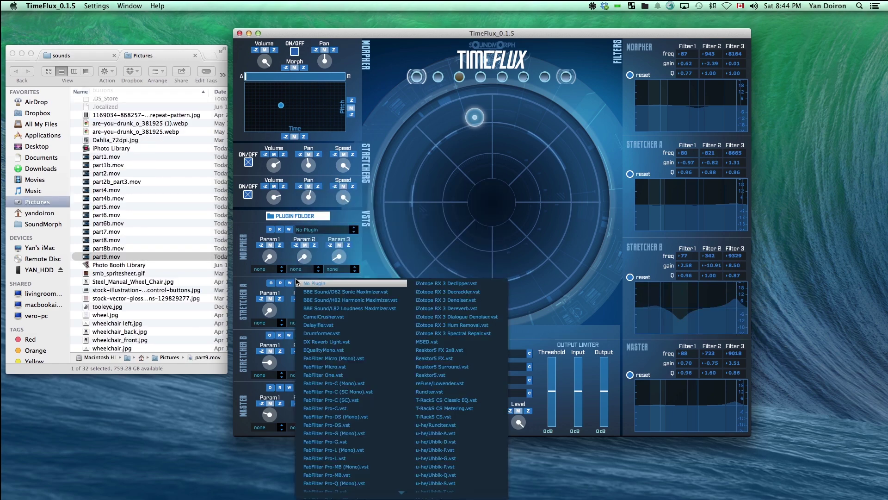
click(260, 283)
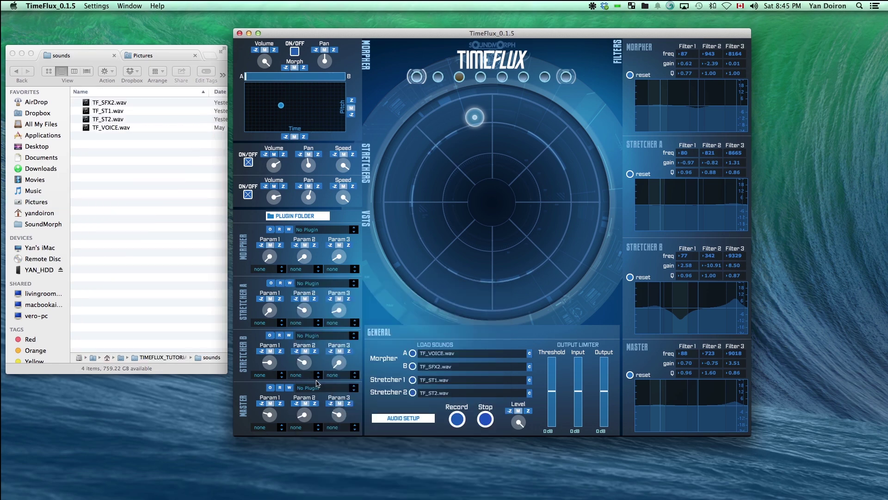
click(317, 388)
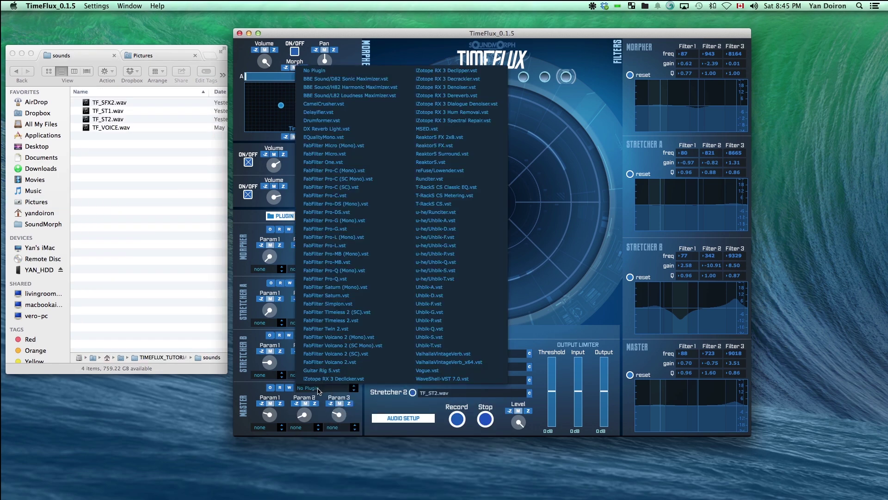
click(440, 288)
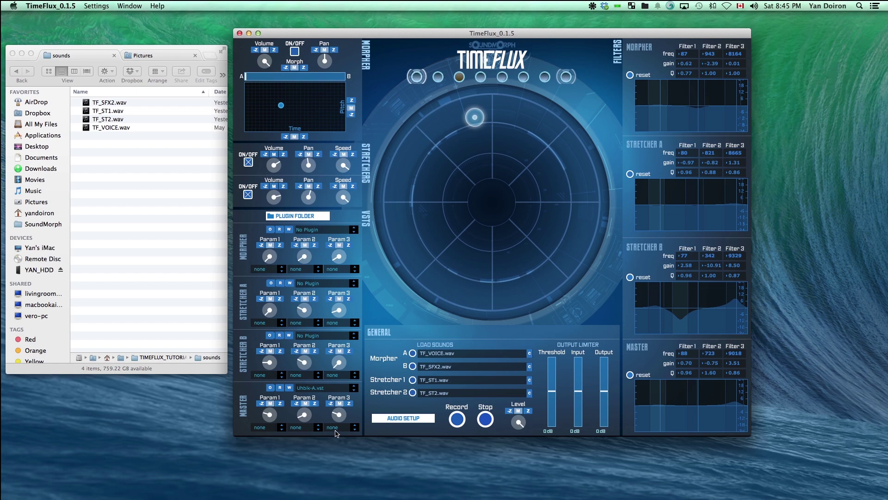
click(269, 389)
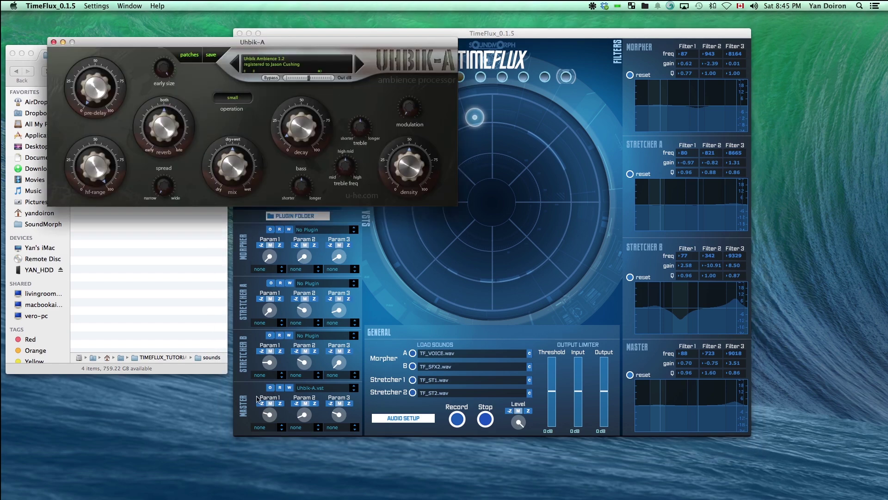
click(53, 44)
- On the Master Uhbik-A reverb, assign Mix to Param 3 and Reverb to Param 2
click(354, 428)
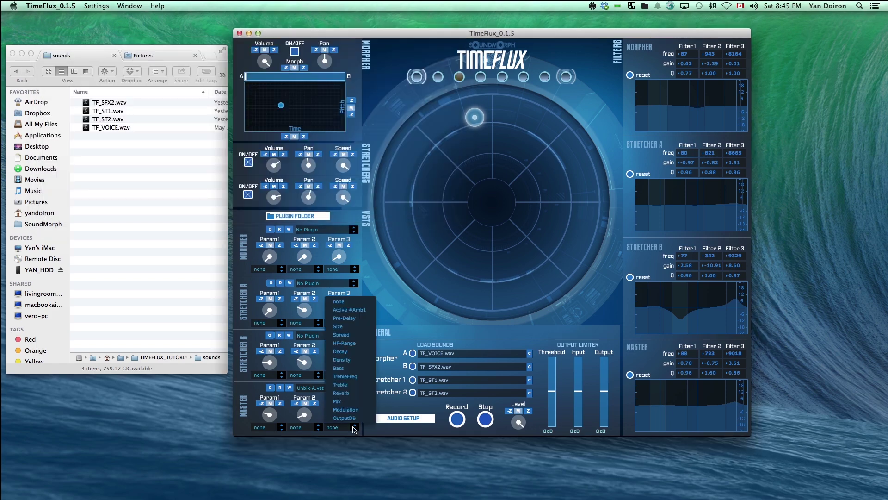
click(348, 402)
click(305, 430)
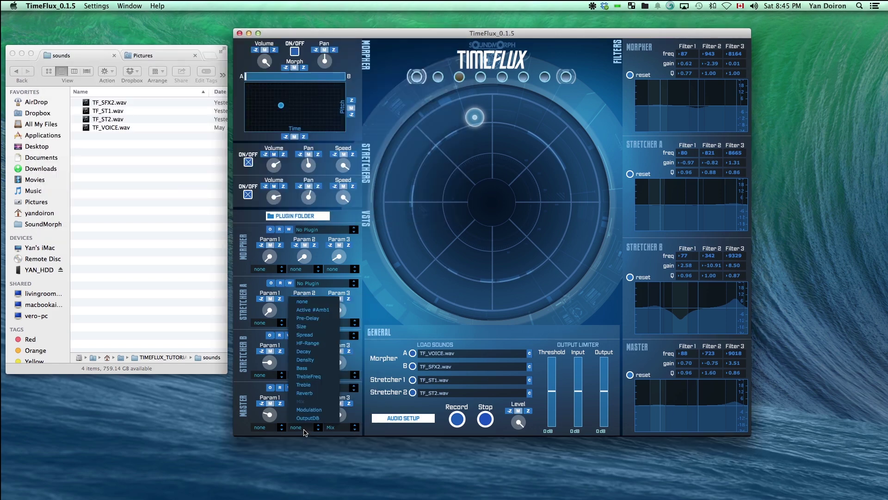
click(306, 393)
click(271, 428)
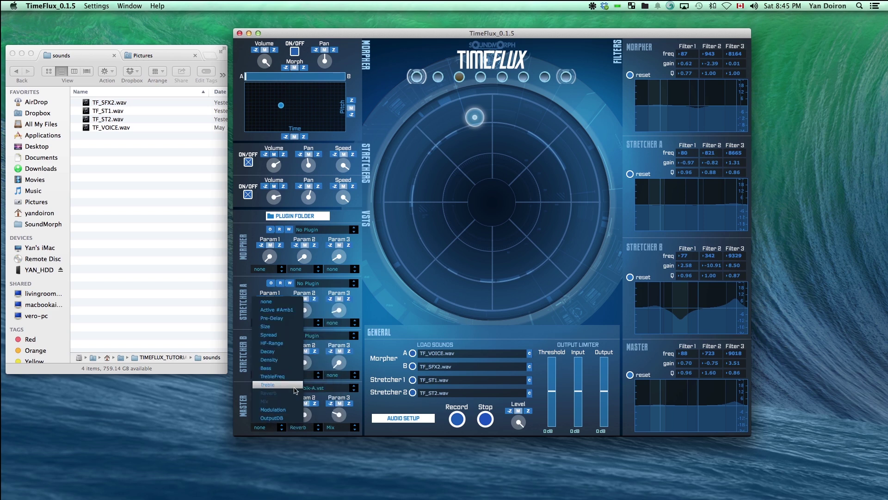
click(346, 430)
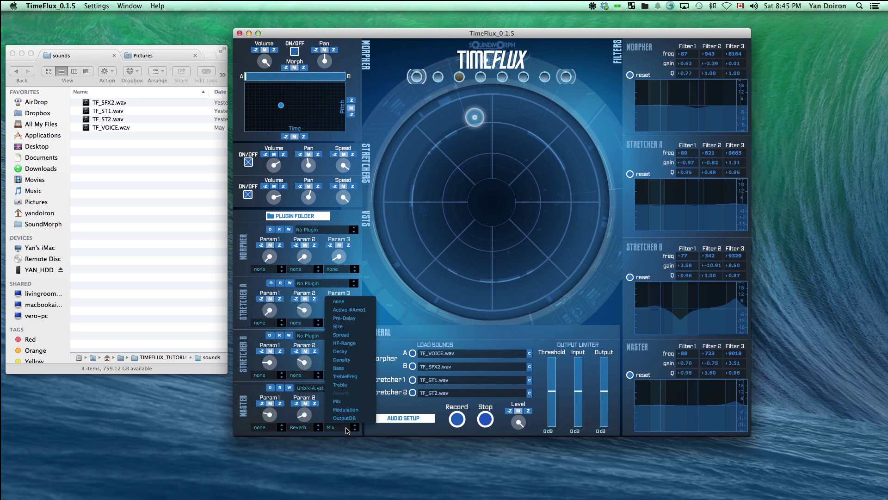
click(340, 402)
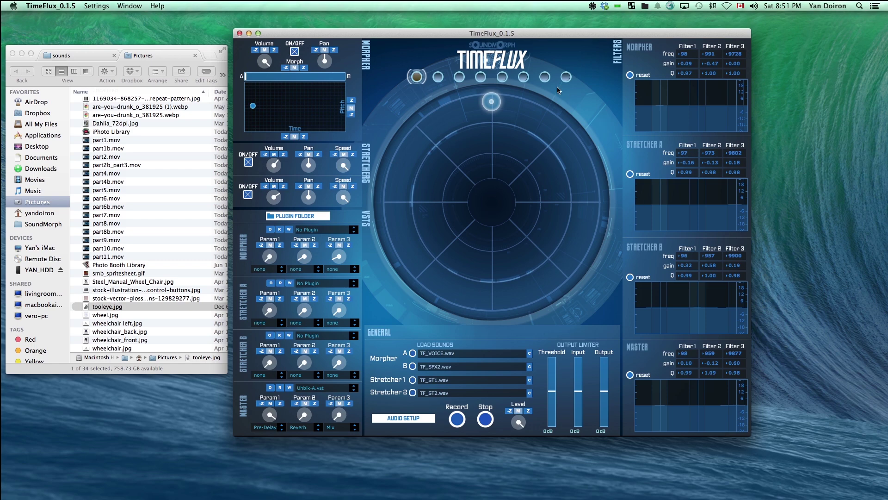
- Place the orb at the pad's left, start recording, and sweep the orb around the pad
drag(483, 108, 402, 147)
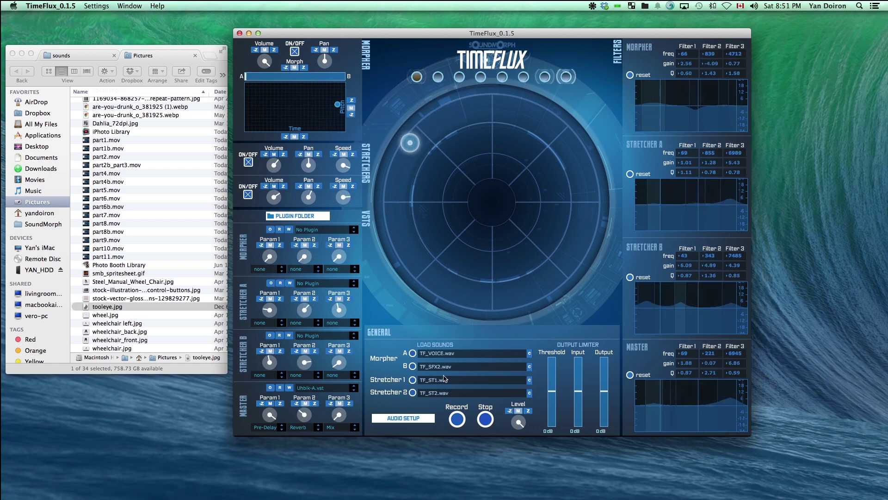
click(457, 418)
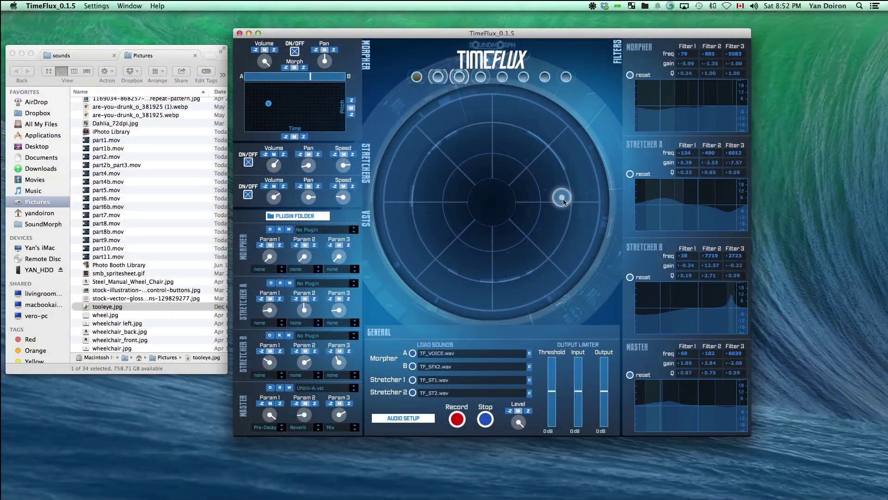
mouse_move(564, 201)
mouse_down()
mouse_move(542, 231)
mouse_move(420, 271)
mouse_move(424, 180)
mouse_move(465, 126)
mouse_move(485, 112)
mouse_move(509, 113)
mouse_move(566, 169)
mouse_move(532, 222)
mouse_move(525, 270)
mouse_move(463, 269)
mouse_move(425, 245)
mouse_move(410, 215)
mouse_move(404, 162)
mouse_move(426, 144)
mouse_up()
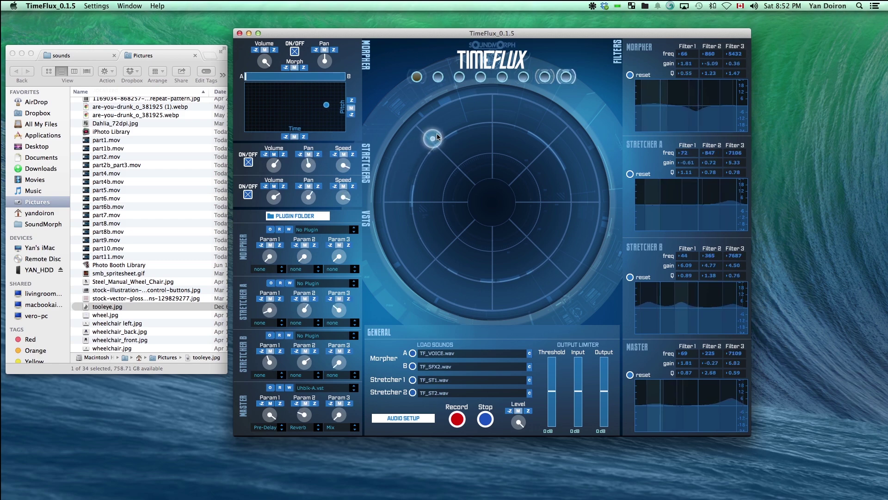
drag(438, 137, 460, 116)
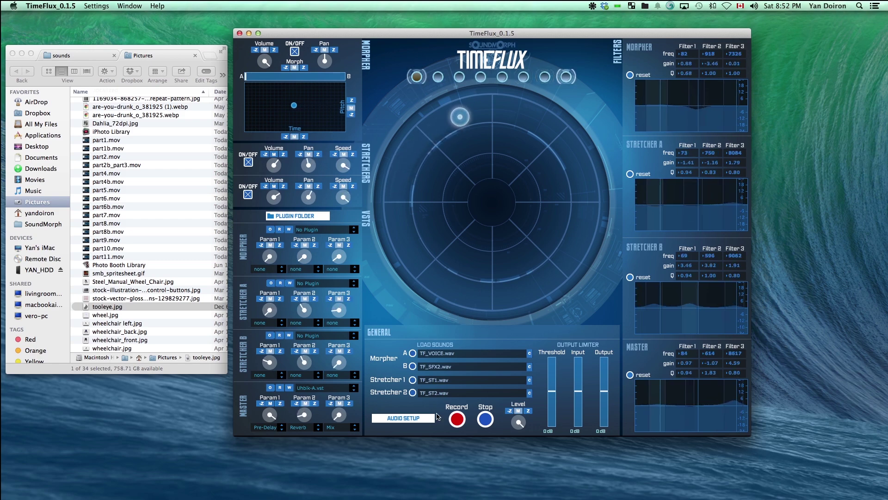
- Stop the recording, dismiss the recording.wav save prompt, and refocus TimeFlux
click(485, 419)
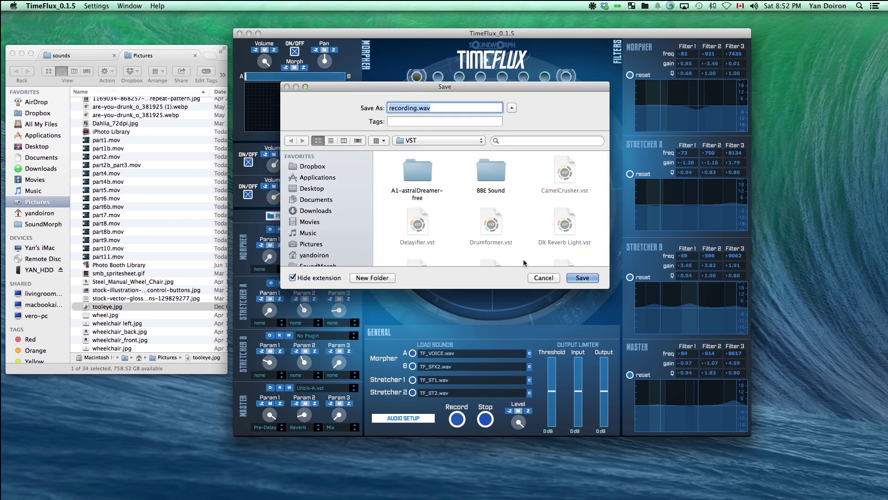
click(544, 277)
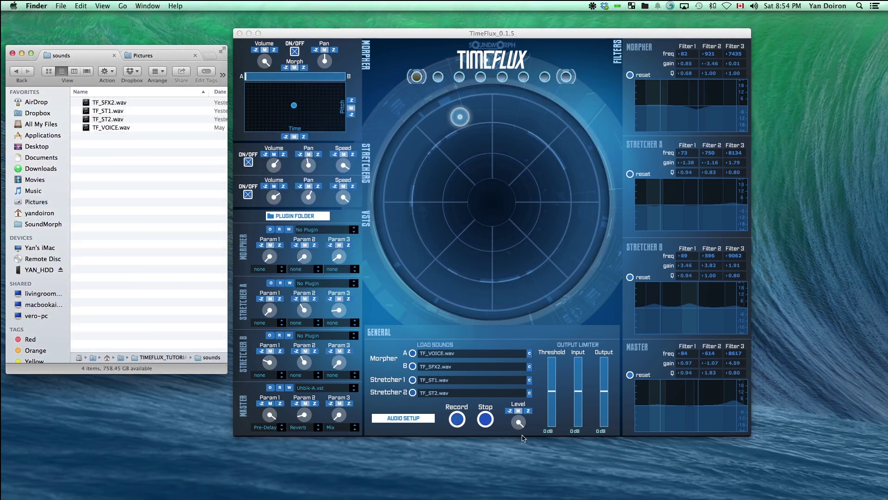
click(518, 422)
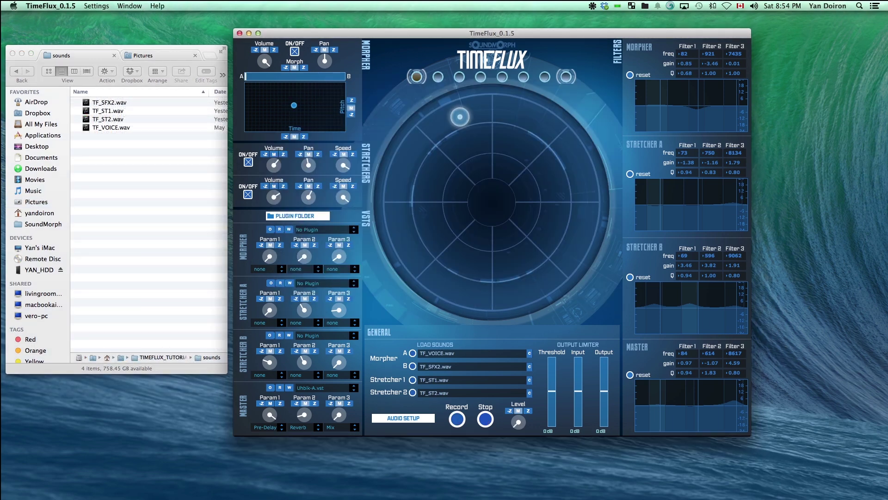
- Activate the Leap Motion controller and keep orb control on Leap Motion, not the mouse
click(91, 7)
click(112, 44)
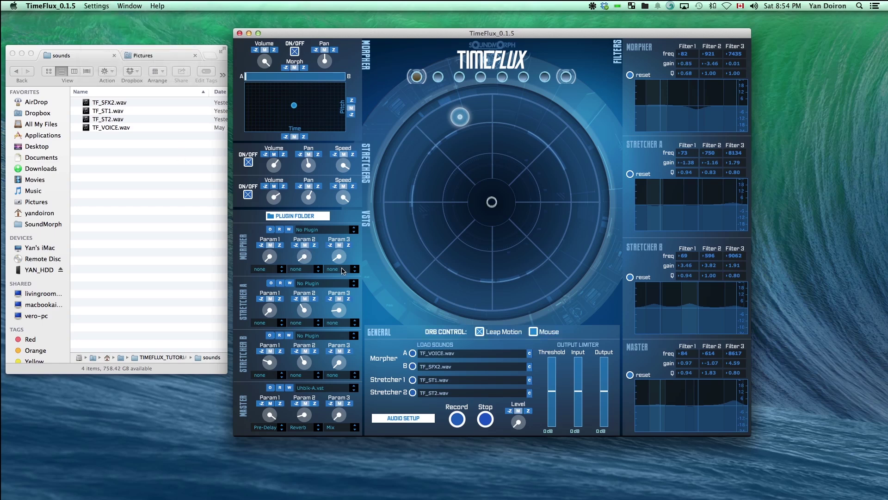
click(534, 332)
click(481, 332)
- Link Stretcher A Param 2 to -Z, Stretcher A Param 1 to Z, and Stretcher B Param 1 to -Z
click(297, 298)
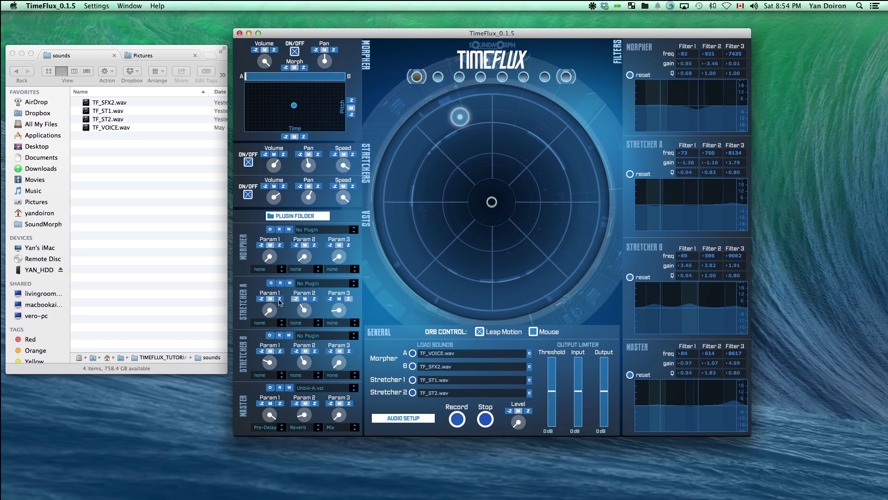
click(279, 299)
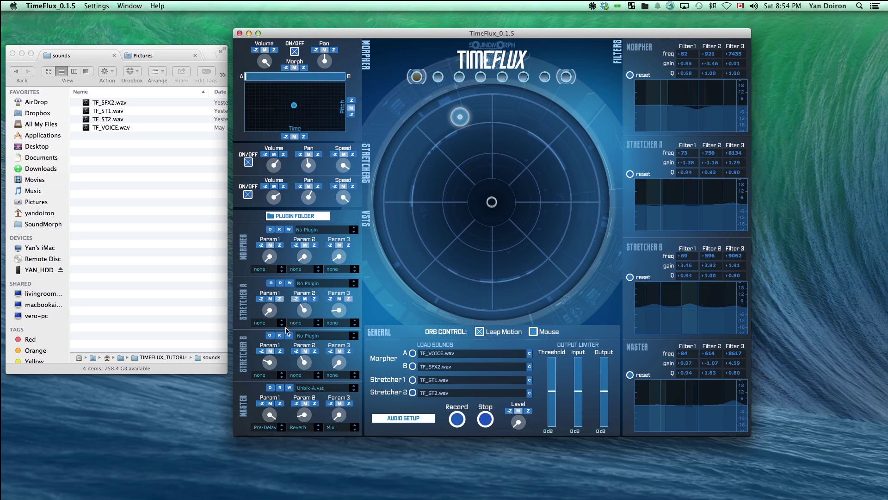
click(262, 352)
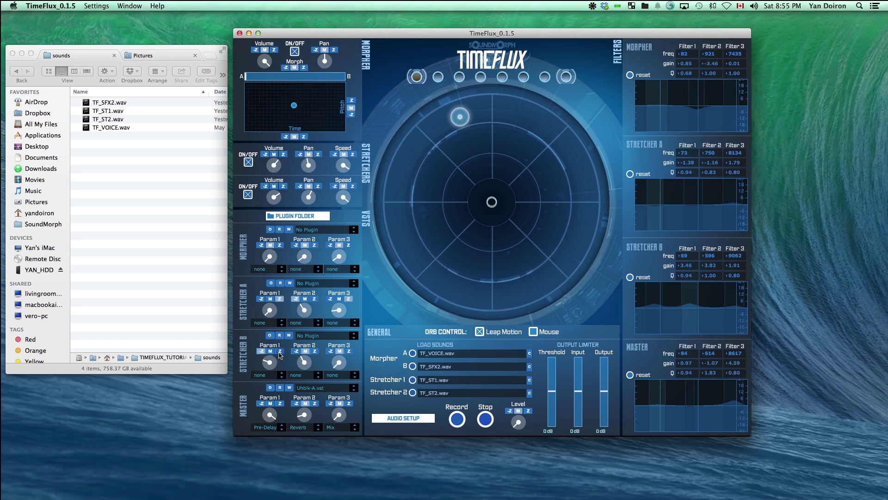